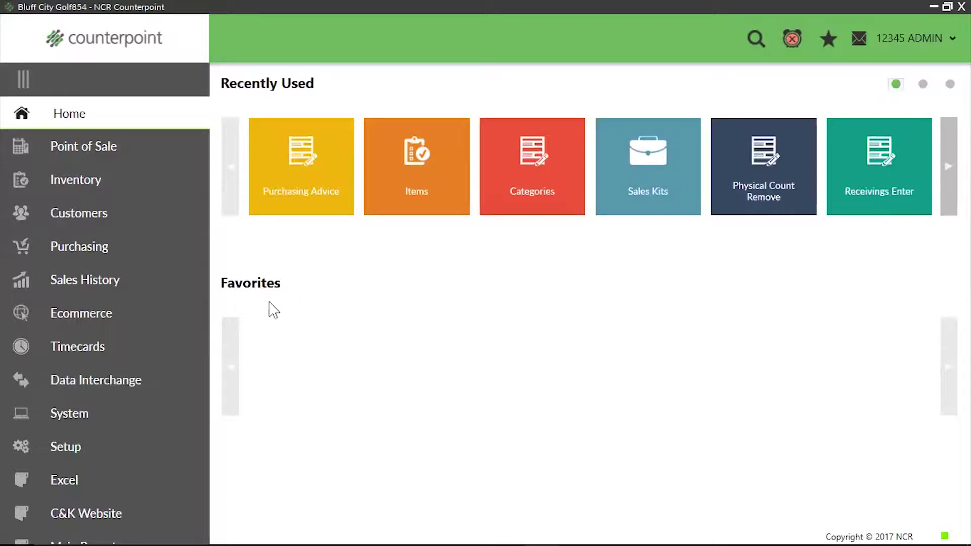
# Open Purchasing Advice from the purchase requests area and choose the Replenishment report.
pyautogui.click(91, 252)
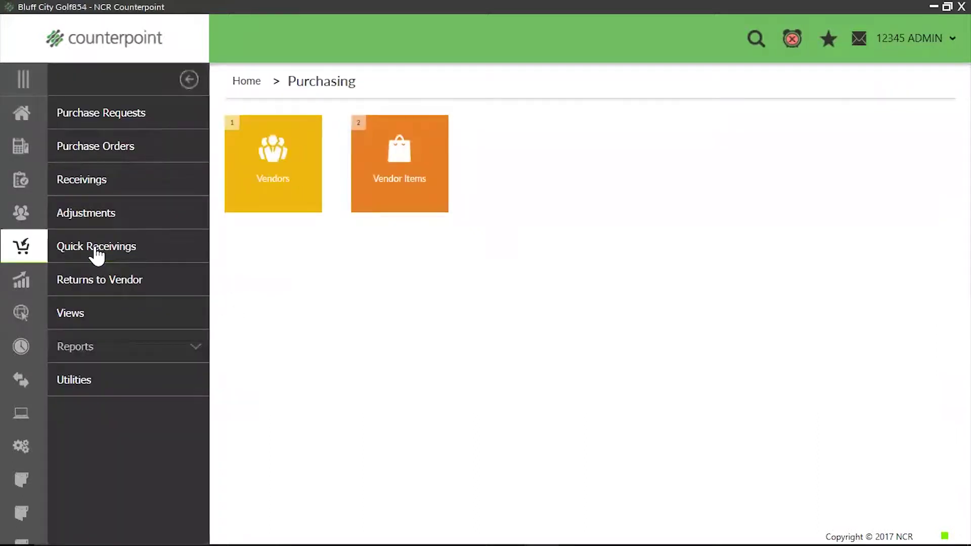
pyautogui.click(96, 115)
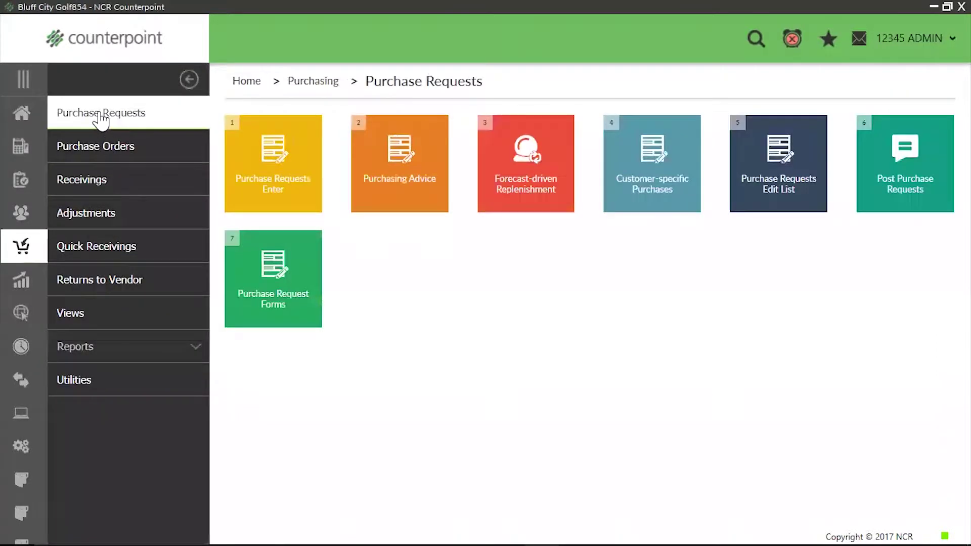
pyautogui.click(402, 182)
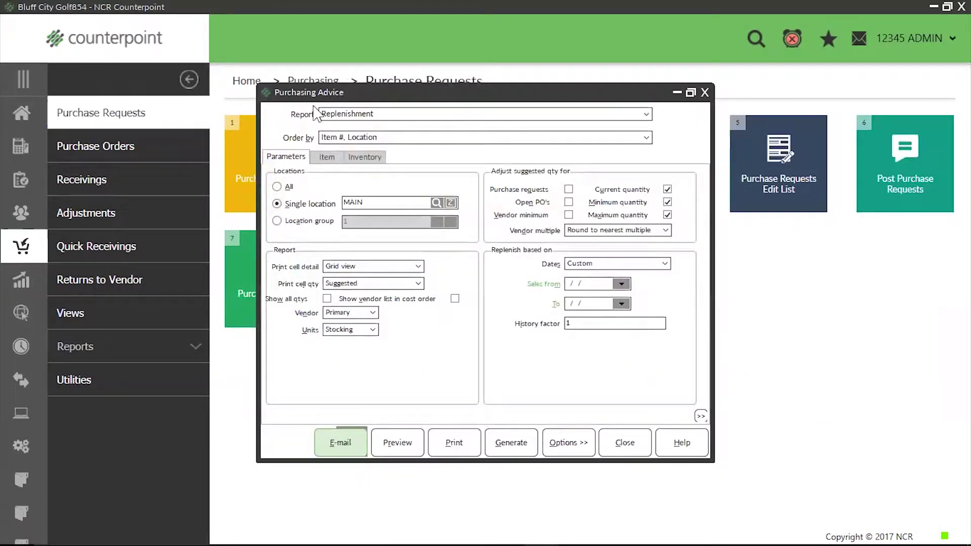
pyautogui.click(645, 115)
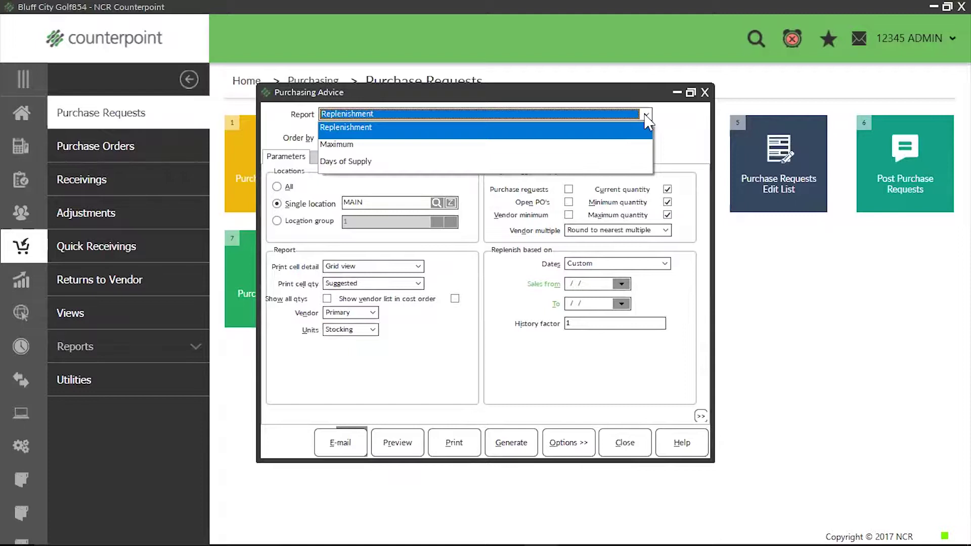
pyautogui.click(514, 128)
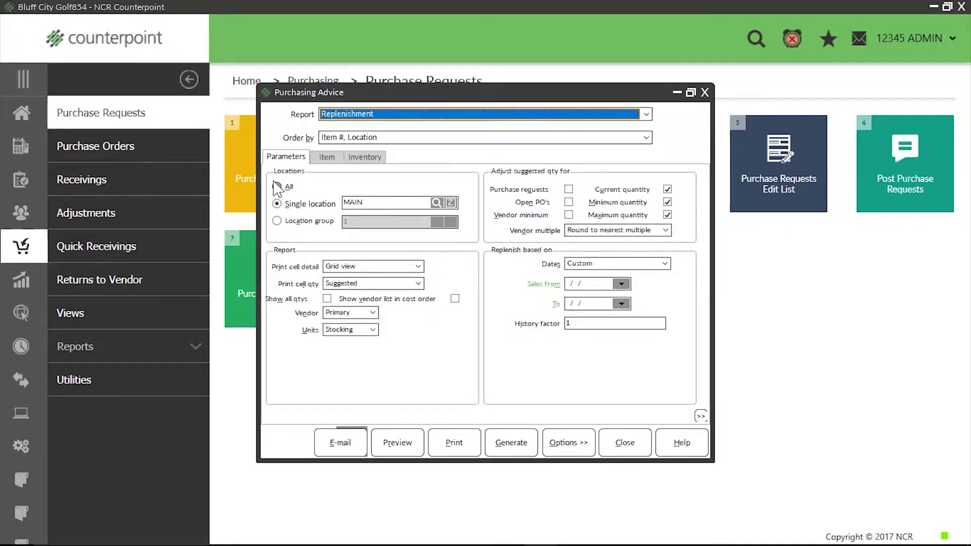
# Turn off the suggested quantity adjustments for current quantity, minimum quantity and maximum quantity.
pyautogui.click(668, 190)
pyautogui.click(667, 202)
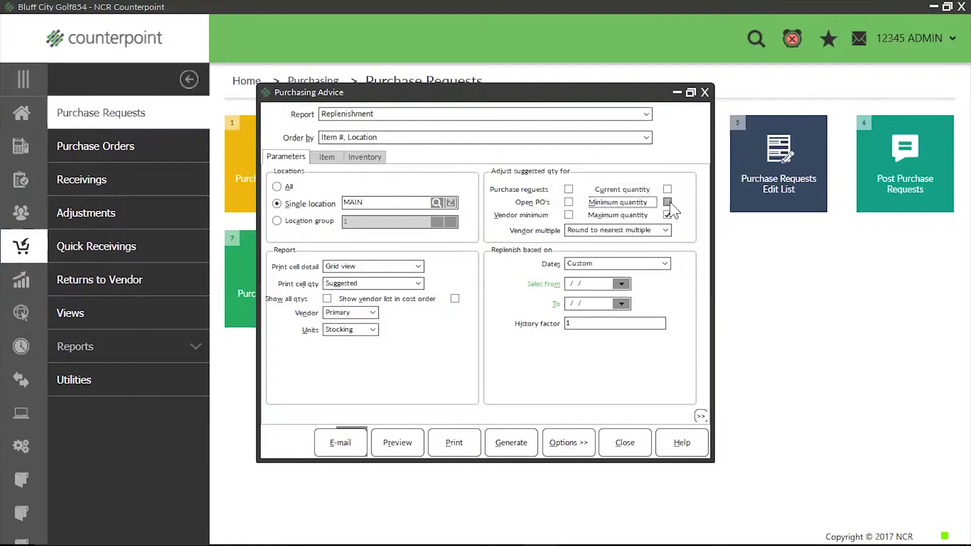
pyautogui.click(667, 215)
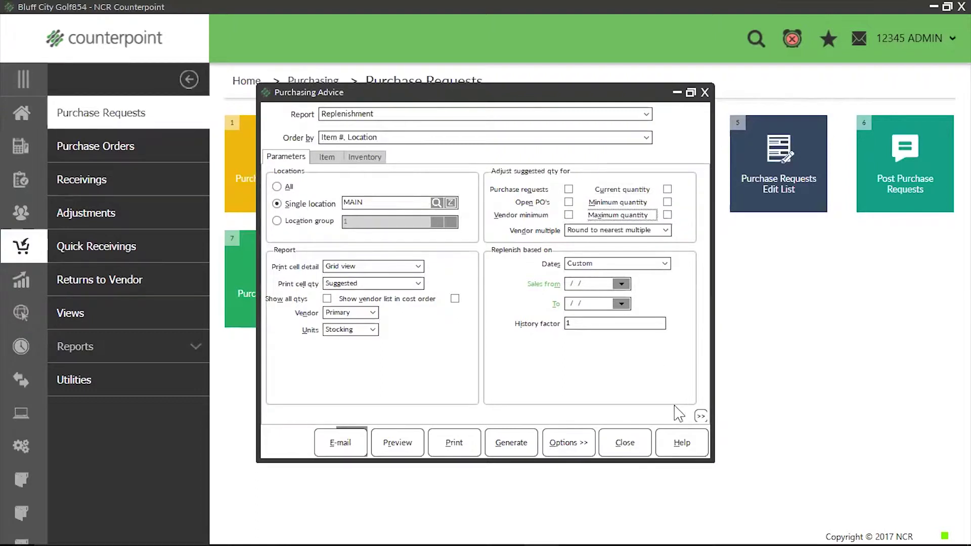
# Set the replenishment sales dates from 1/1/2018 to 9/6/2018 and preview the report.
pyautogui.click(576, 285)
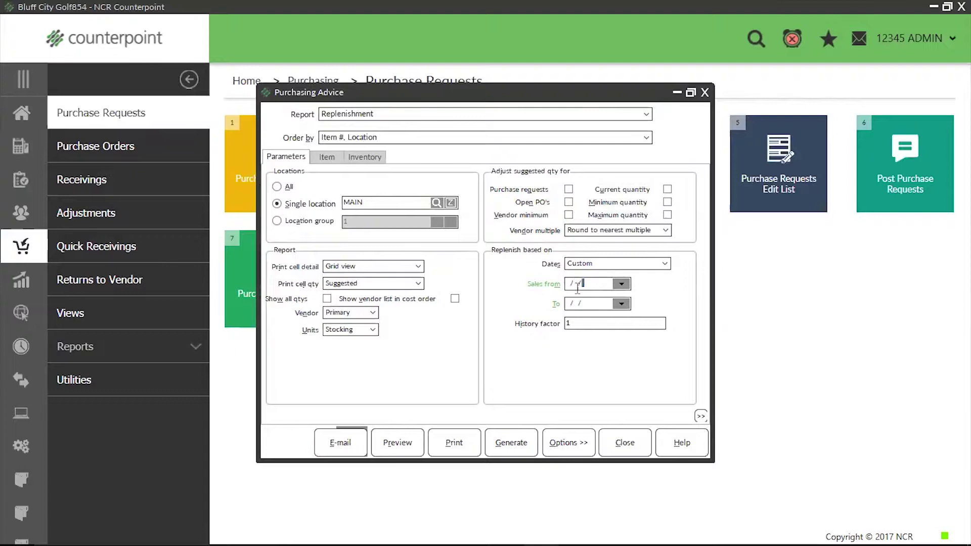
pyautogui.click(585, 306)
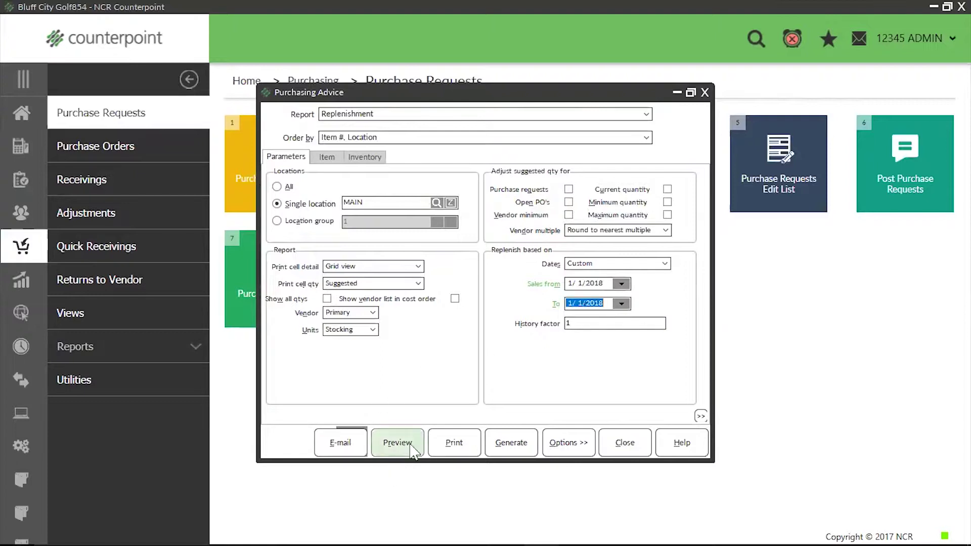
pyautogui.press('t')
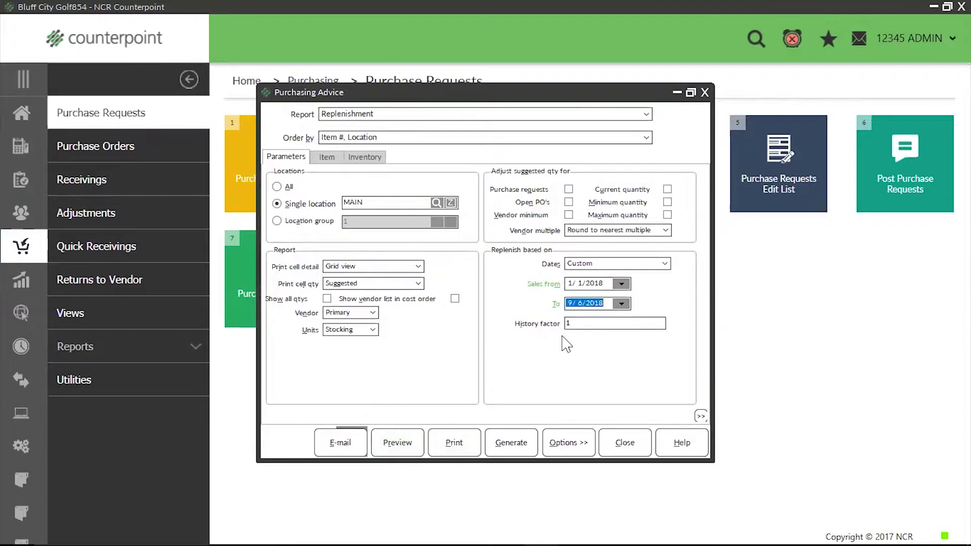
pyautogui.click(397, 444)
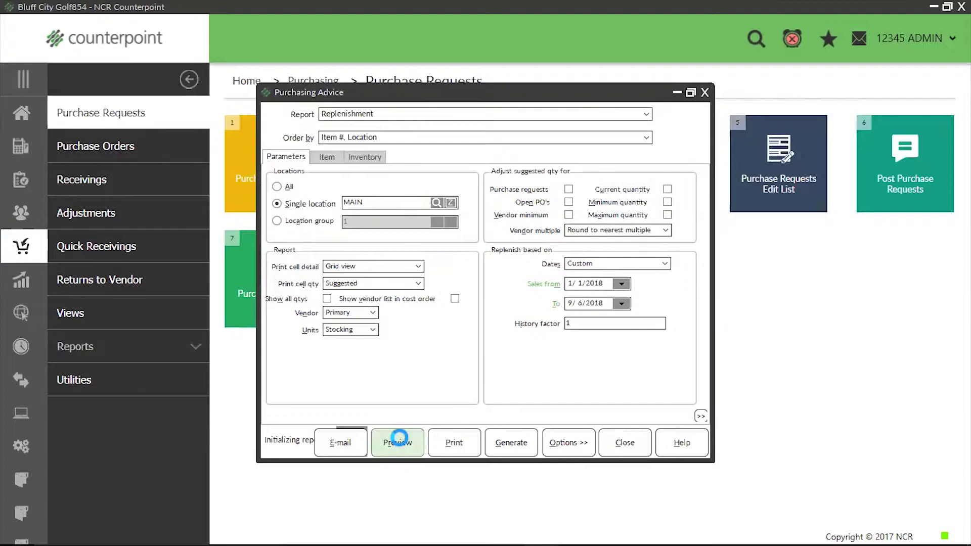
# Examine the average unit cost, last cost and vendor unit cost of item ADM-TL2 in the report preview.
pyautogui.scroll(-5, 569, 387)
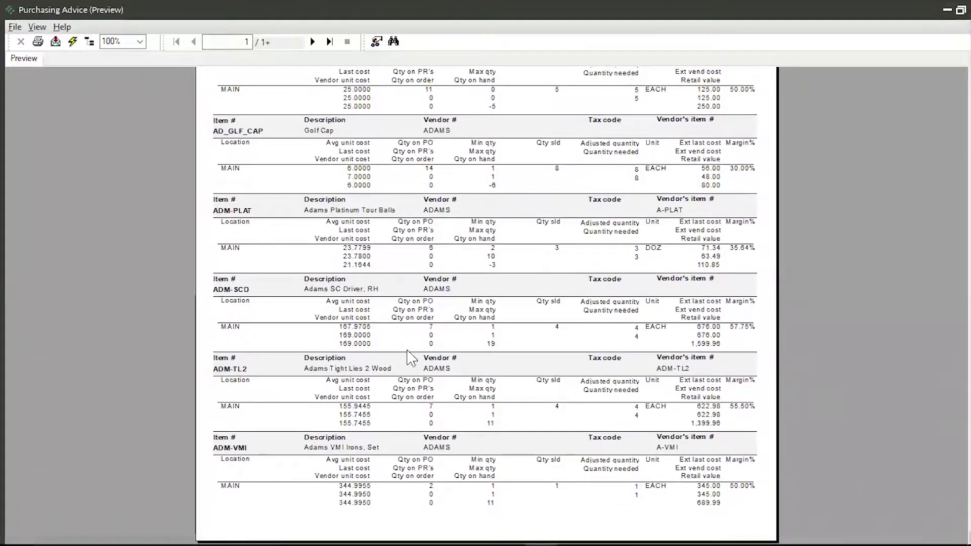
pyautogui.click(243, 367)
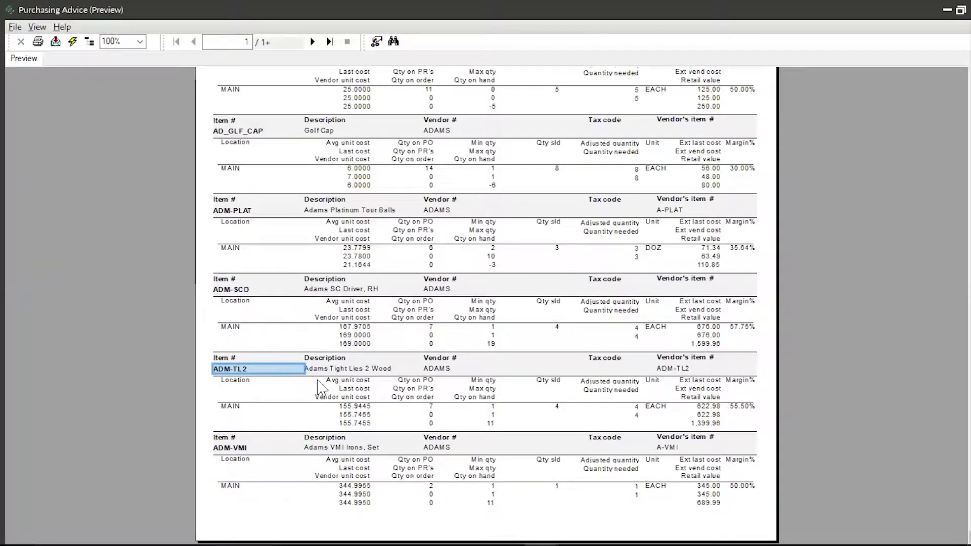
pyautogui.click(356, 381)
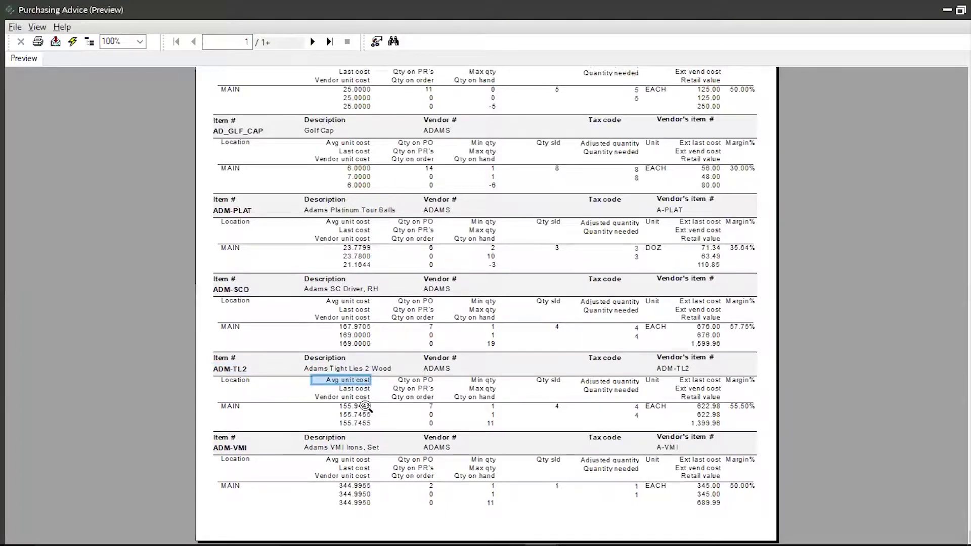
pyautogui.click(365, 406)
pyautogui.click(365, 388)
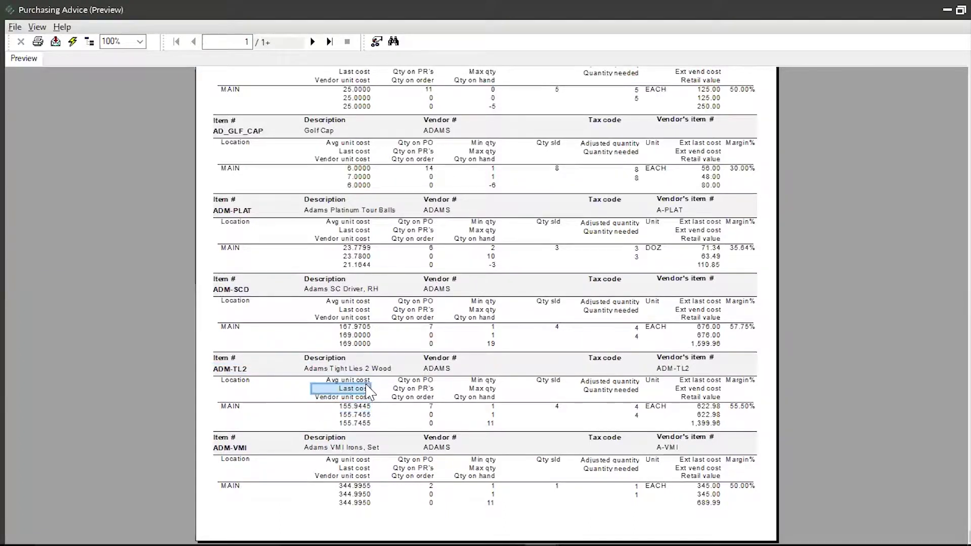
pyautogui.click(365, 415)
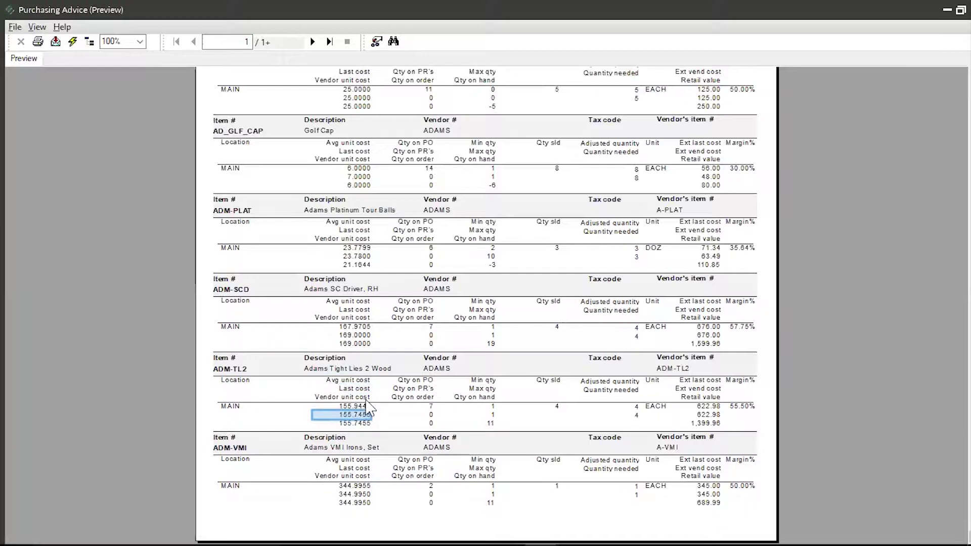
pyautogui.click(367, 398)
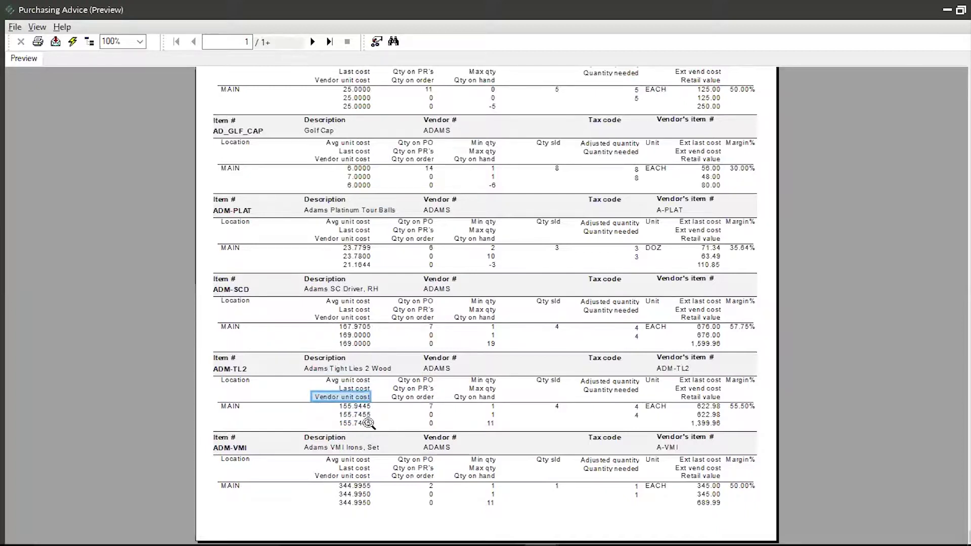
pyautogui.click(365, 423)
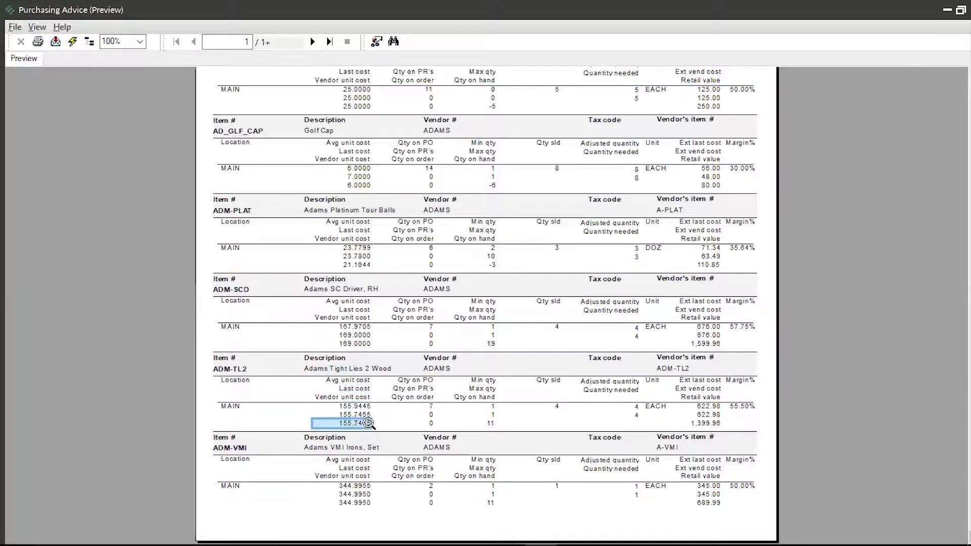
# Examine item ADM-TL2's quantities on PO, on purchase requests and on order.
pyautogui.click(427, 381)
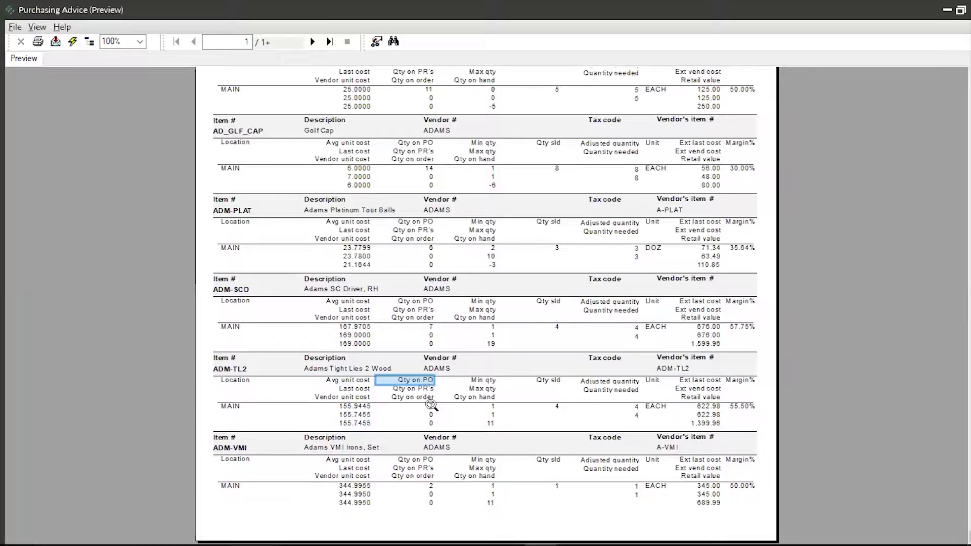
pyautogui.click(431, 408)
pyautogui.click(422, 388)
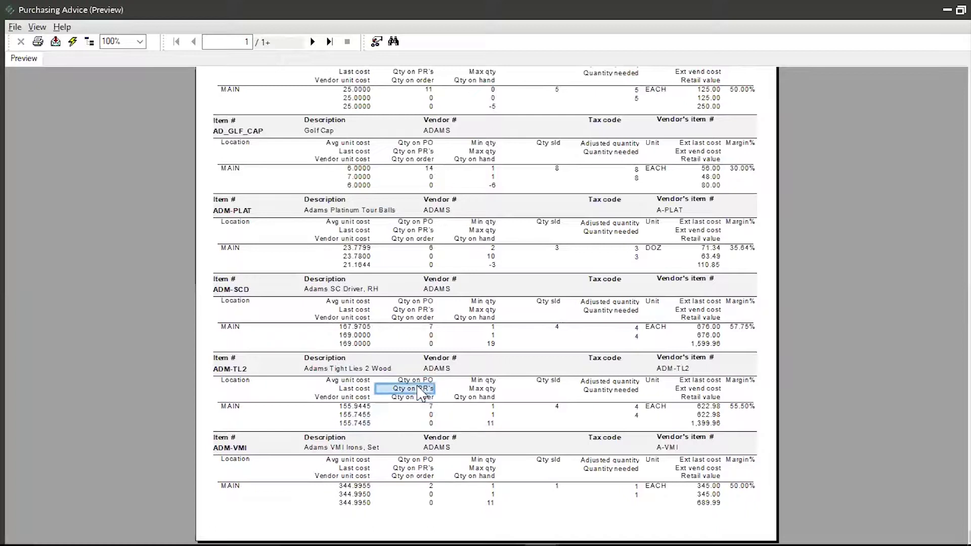
pyautogui.click(428, 415)
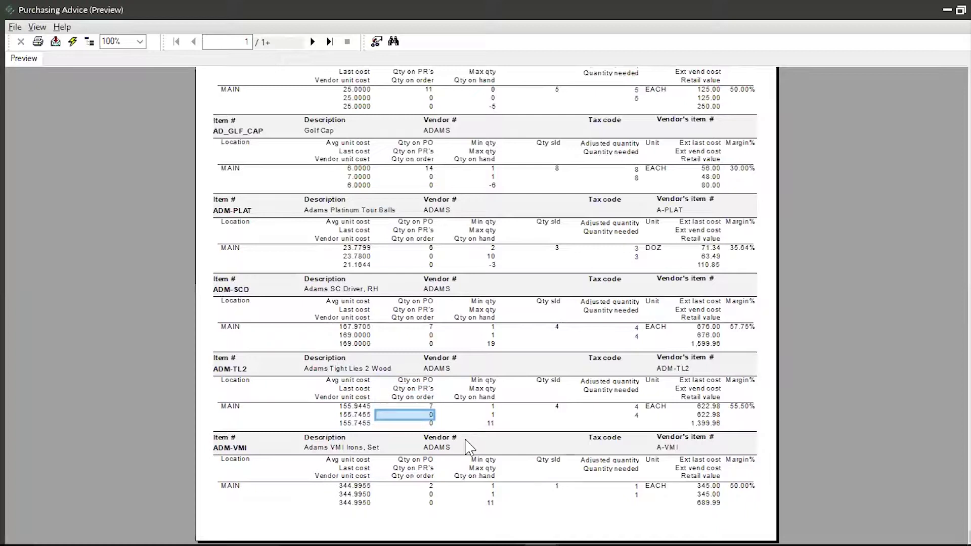
pyautogui.click(407, 398)
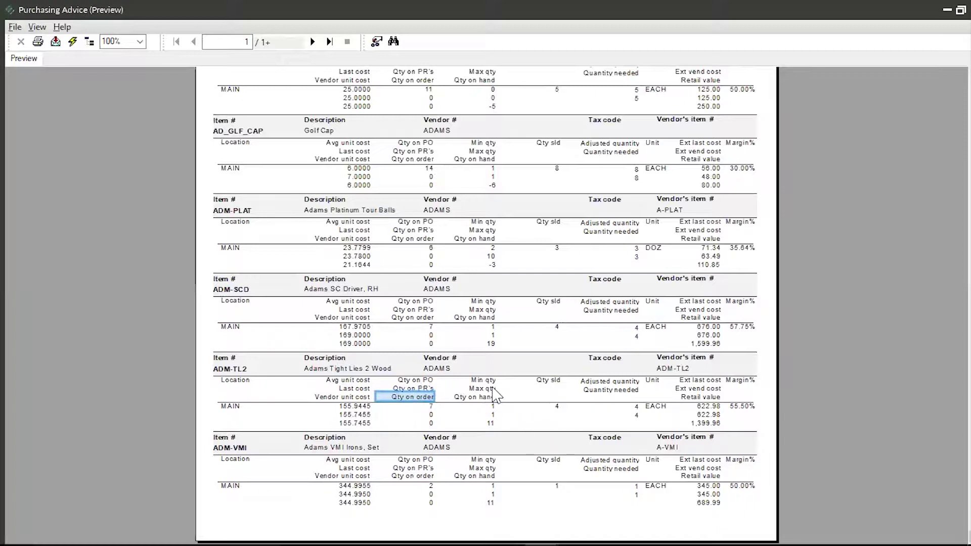
# Examine item ADM-TL2's minimum, maximum, on-hand and sold quantities and its vendor's item number, and exit the report preview.
pyautogui.click(491, 383)
pyautogui.click(491, 407)
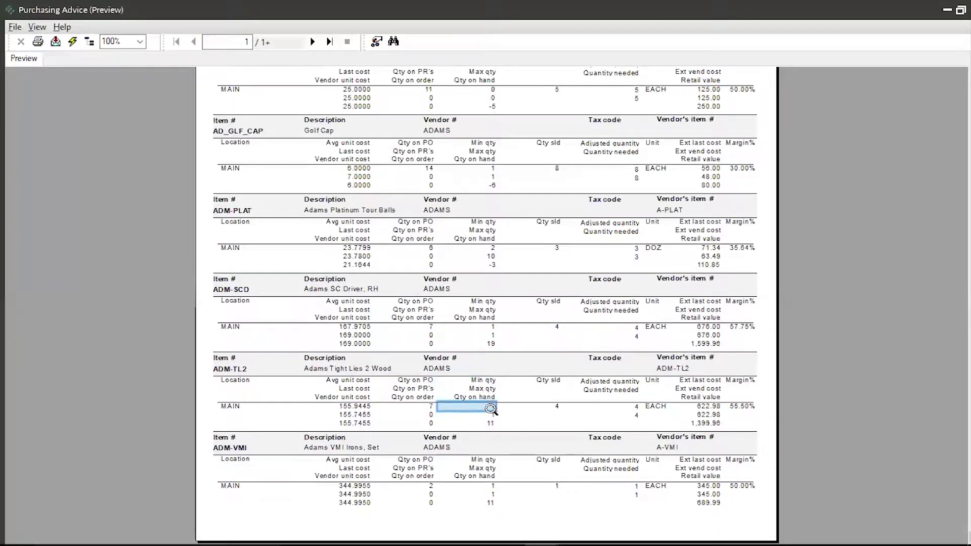
pyautogui.click(492, 388)
pyautogui.click(493, 415)
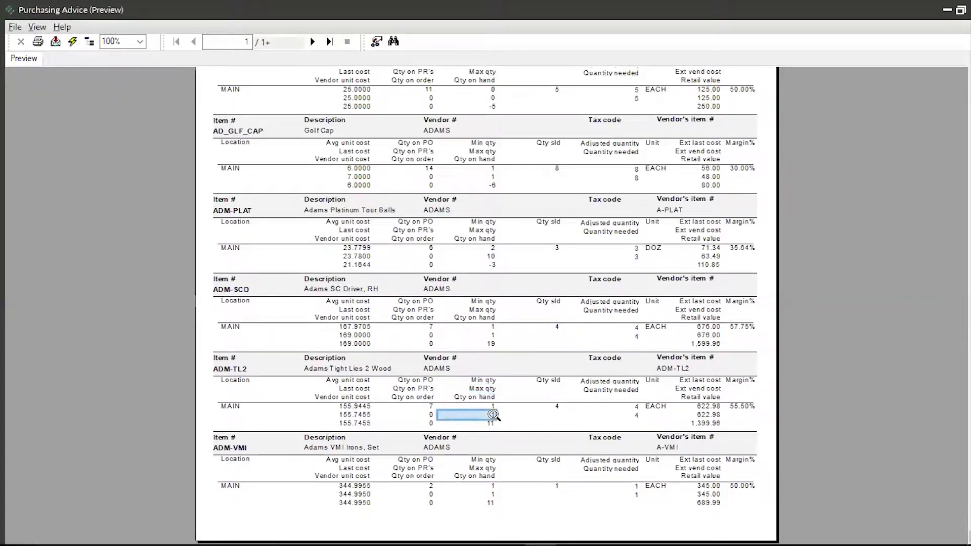
pyautogui.click(491, 398)
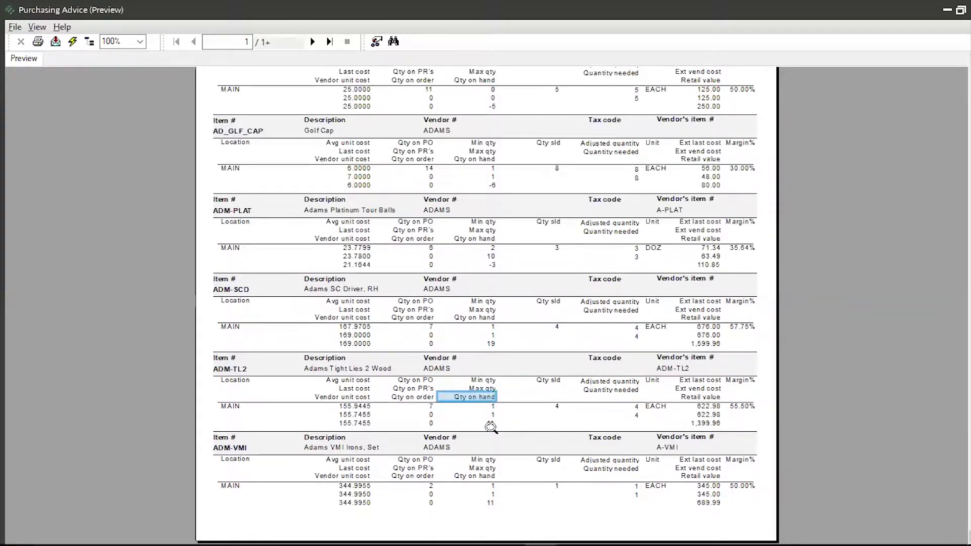
pyautogui.click(492, 424)
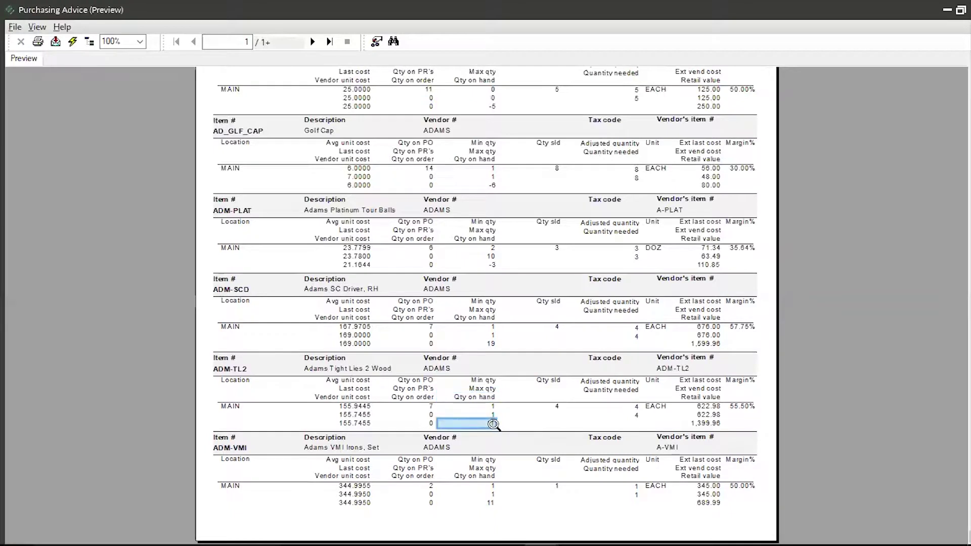
pyautogui.click(555, 406)
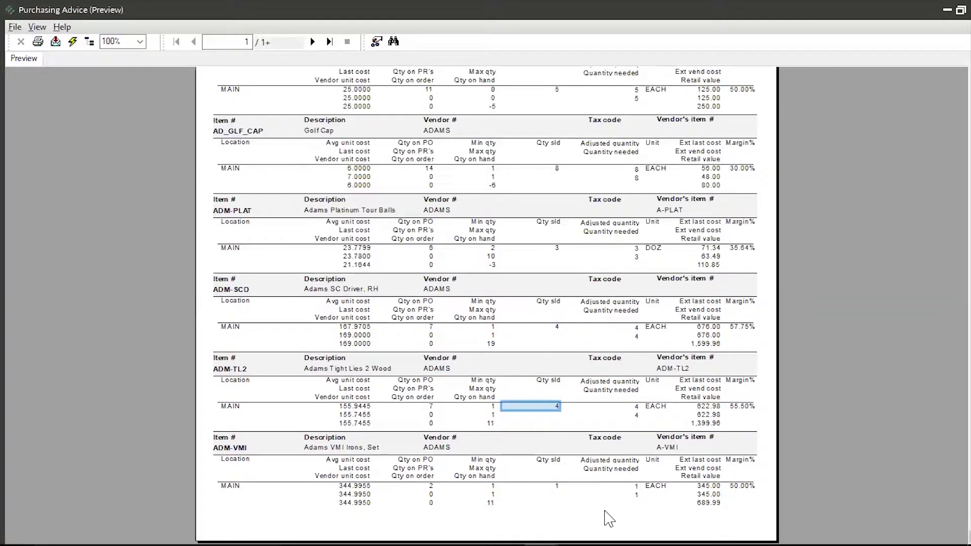
pyautogui.click(683, 364)
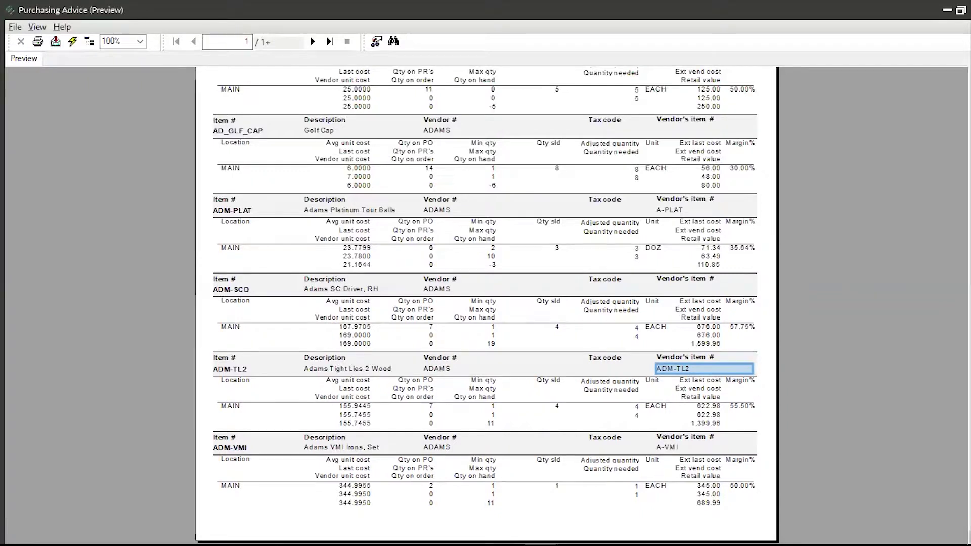
pyautogui.click(14, 27)
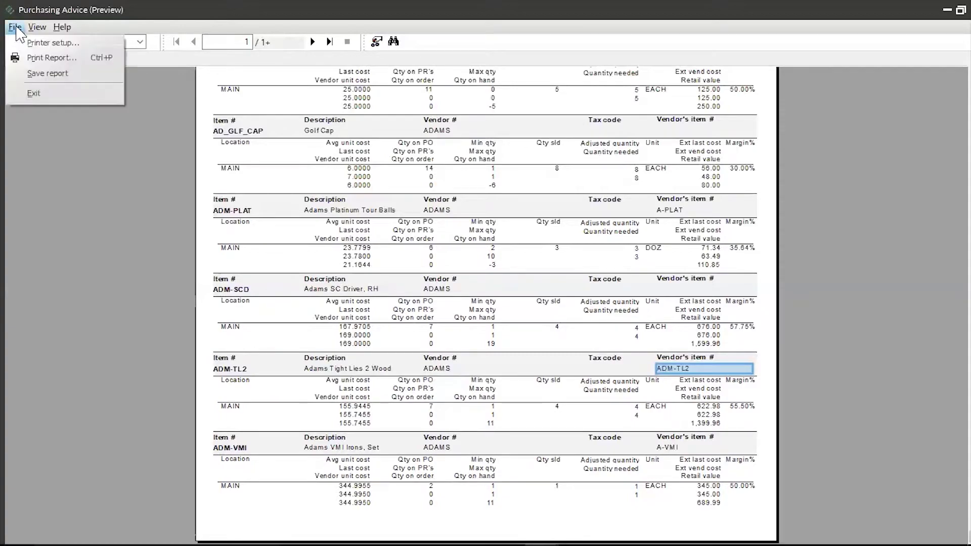
pyautogui.click(31, 93)
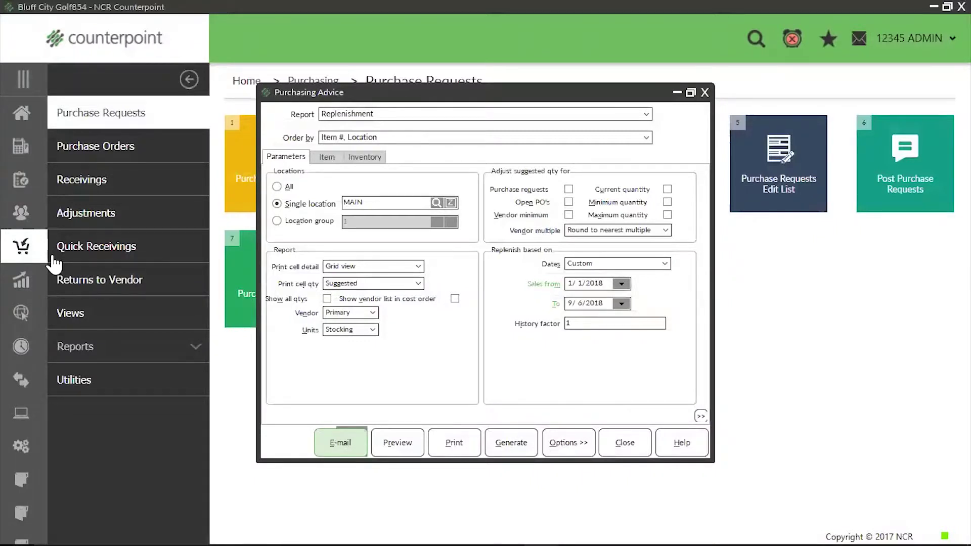
# Generate the purchase requests with auto-assigned numbers and order date 9/6/2018, declining to view the Purchasing Advice Report and the Purchase Requests Edit List.
pyautogui.click(510, 447)
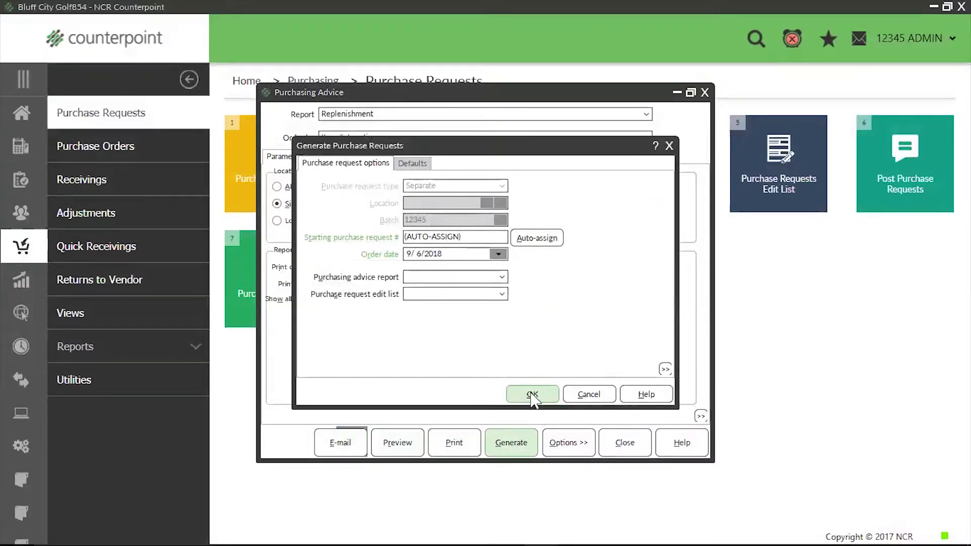
pyautogui.click(531, 394)
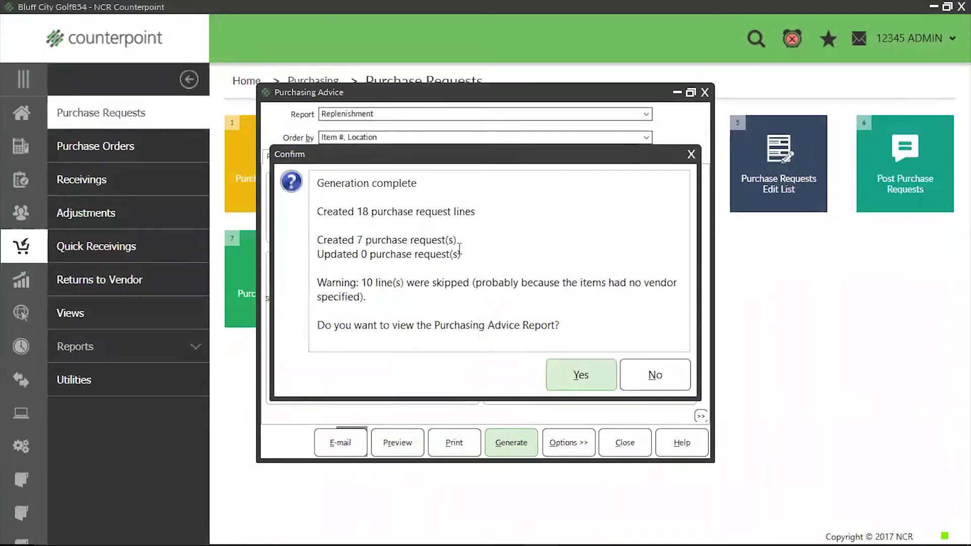
pyautogui.moveTo(351, 240); pyautogui.dragTo(485, 249)
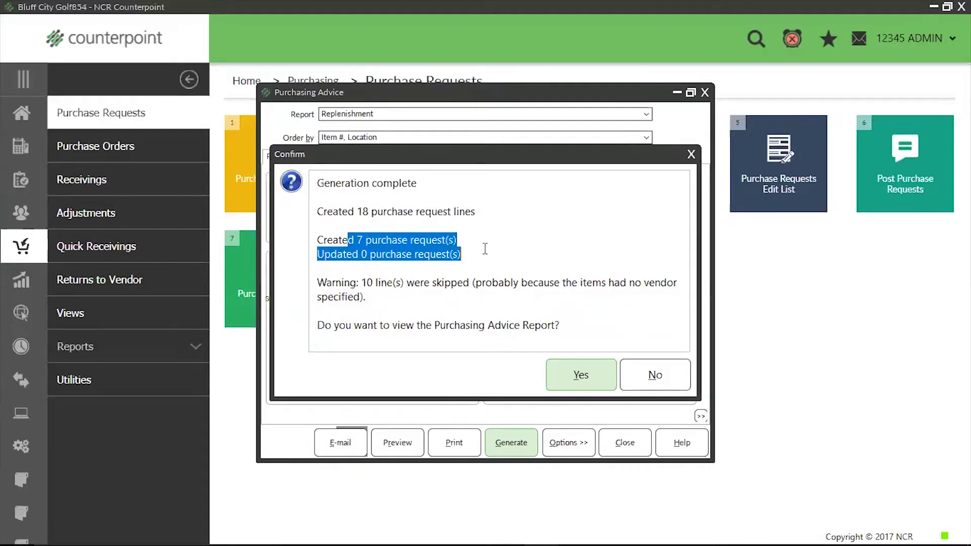
pyautogui.click(660, 383)
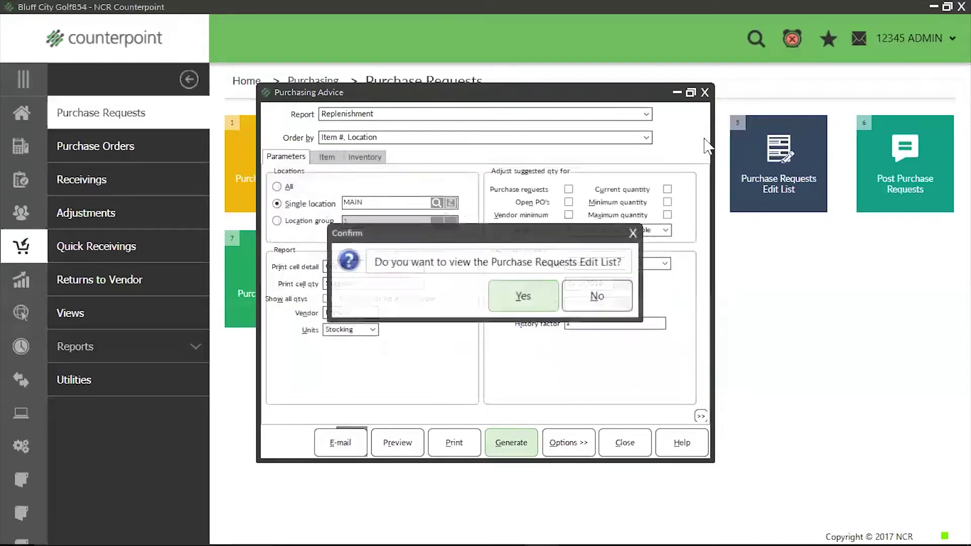
pyautogui.press('Tab')
pyautogui.press('Return')
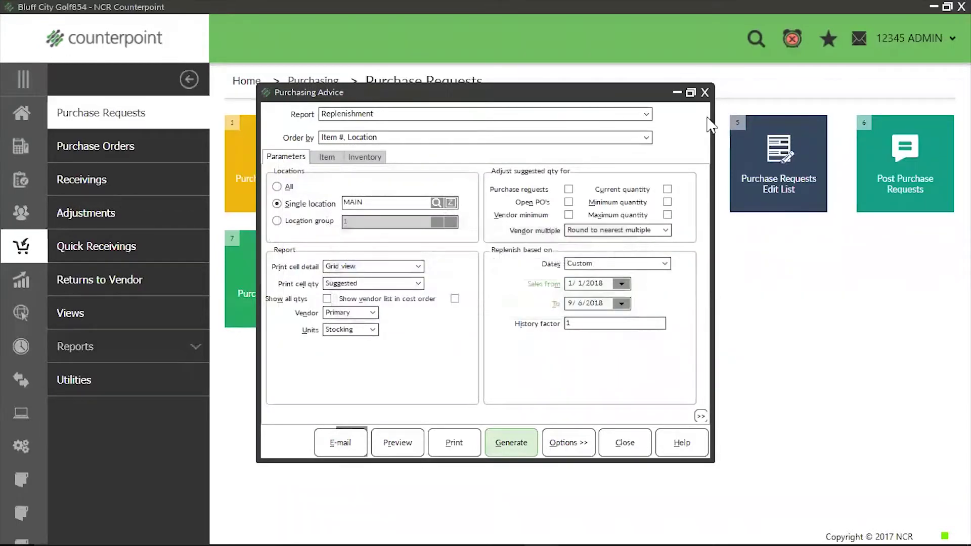
# Close the Purchasing Advice report window and open batch 12345 for purchase request entry.
pyautogui.click(704, 92)
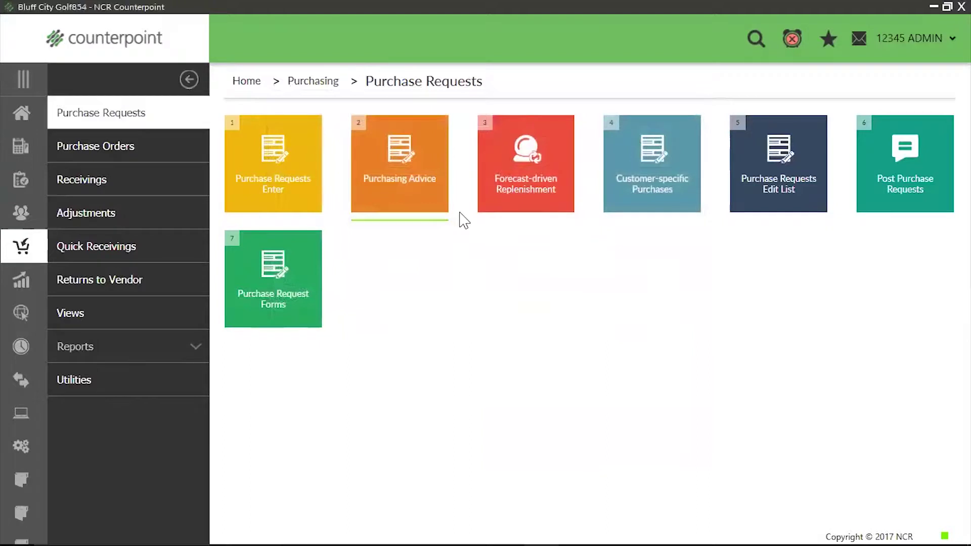
pyautogui.click(262, 169)
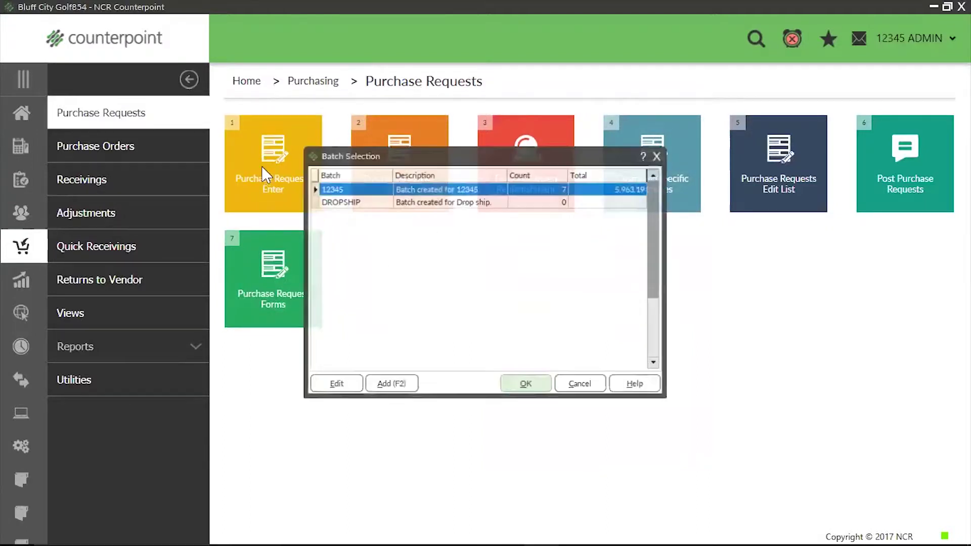
pyautogui.click(525, 385)
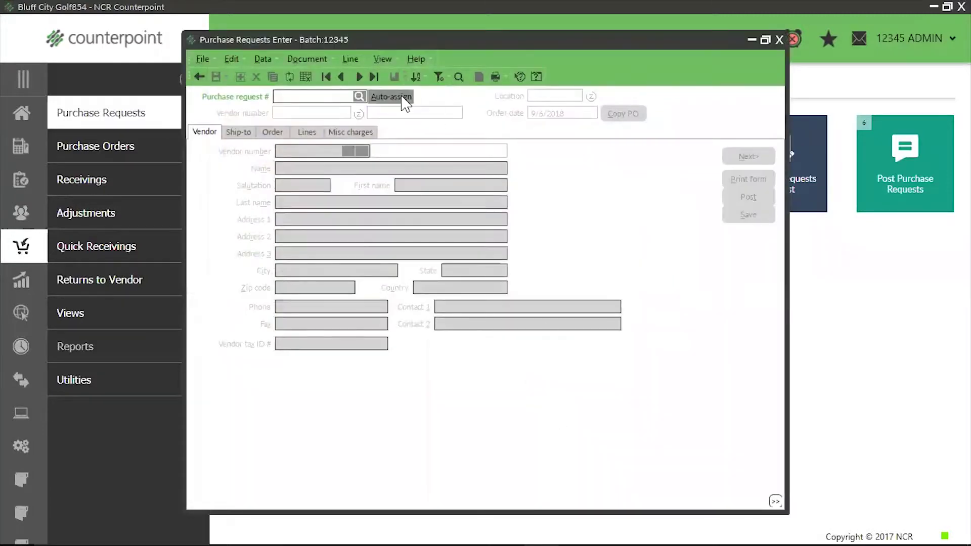
# Look up the generated purchase request for vendor ADAMS and open its line items.
pyautogui.click(359, 95)
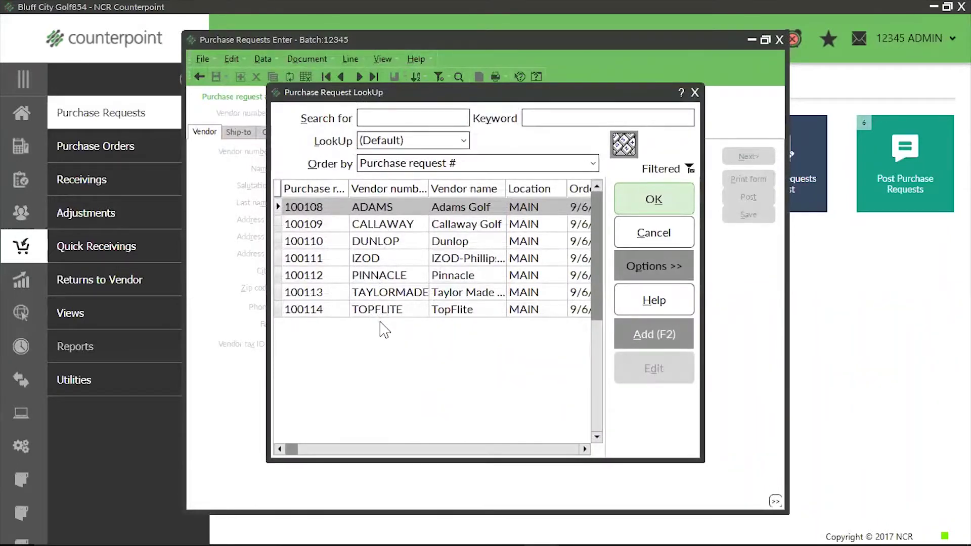
pyautogui.click(654, 201)
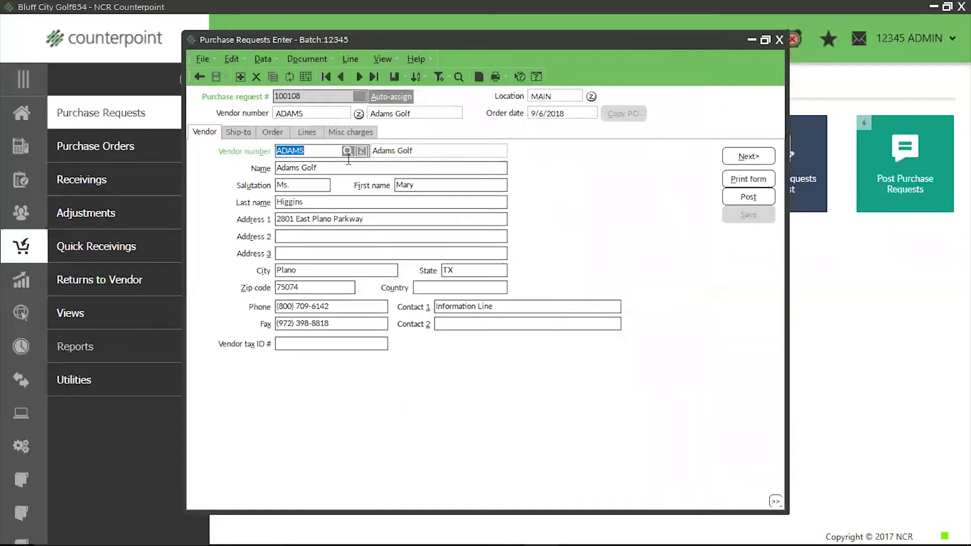
pyautogui.click(308, 132)
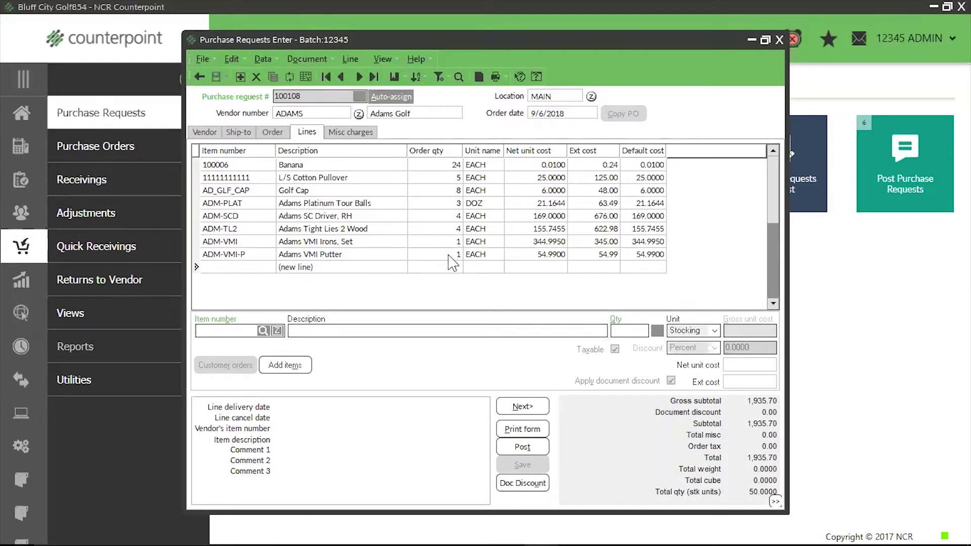
# Set the order quantity of the Banana line to 5 in the ADAMS purchase request.
pyautogui.click(441, 166)
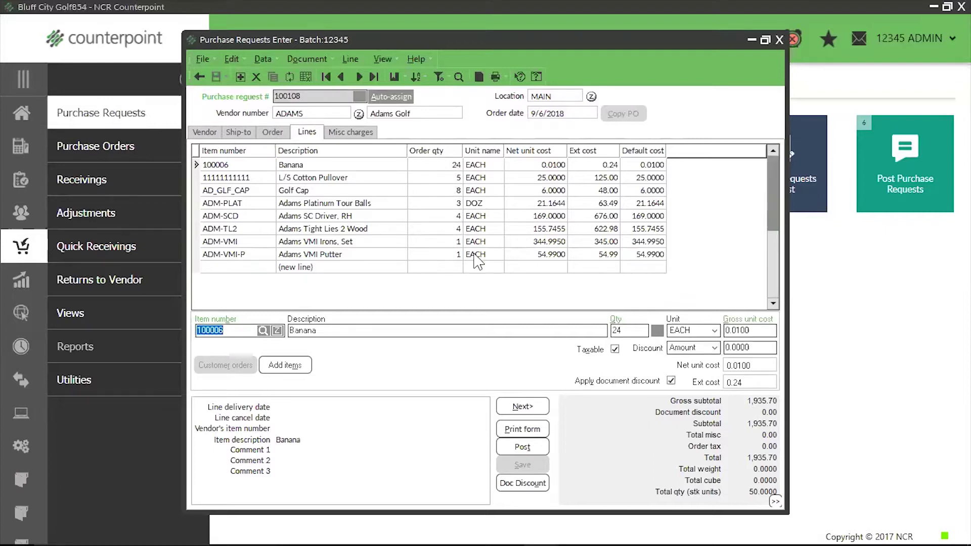
pyautogui.click(623, 330)
pyautogui.write('5')
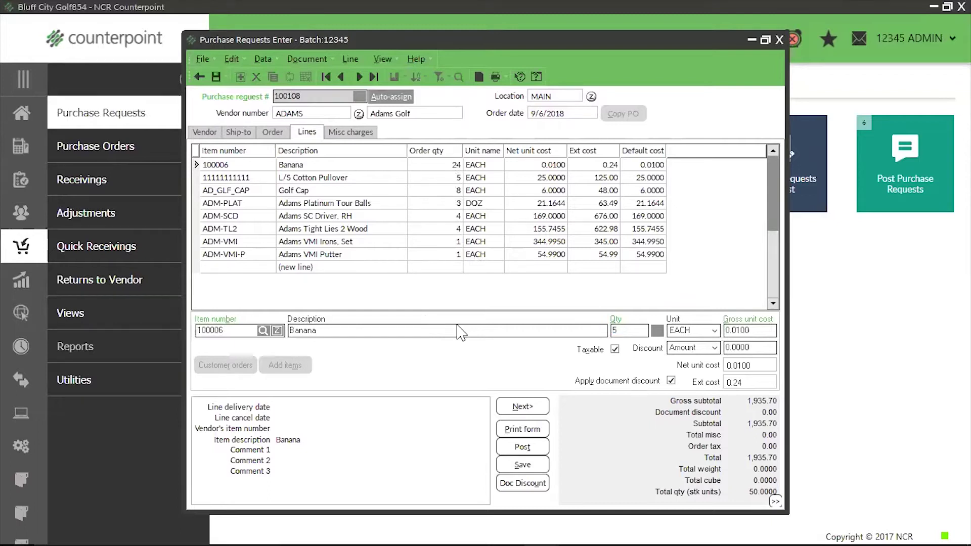
pyautogui.click(316, 177)
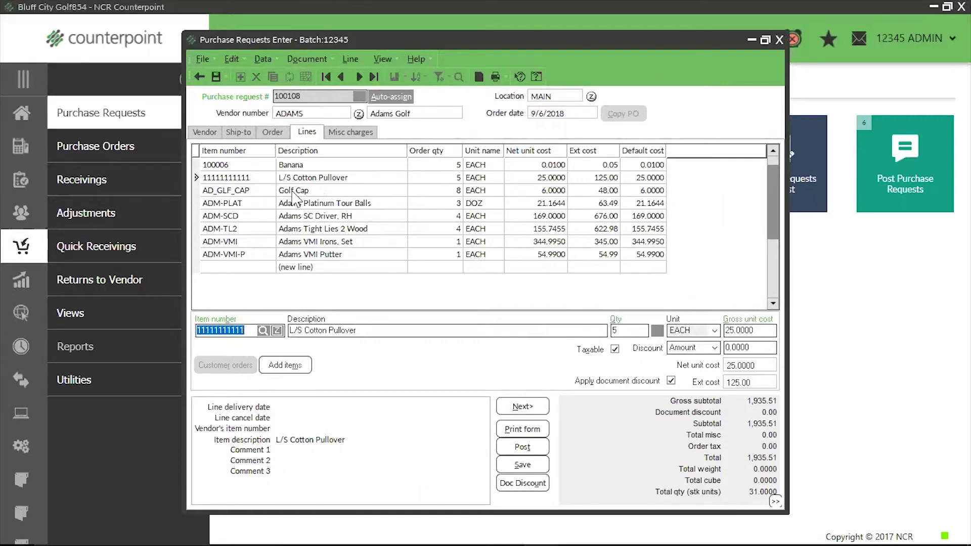
# Delete the Golf Cap line (AD_GLF_CAP) from the ADAMS purchase request.
pyautogui.click(241, 192)
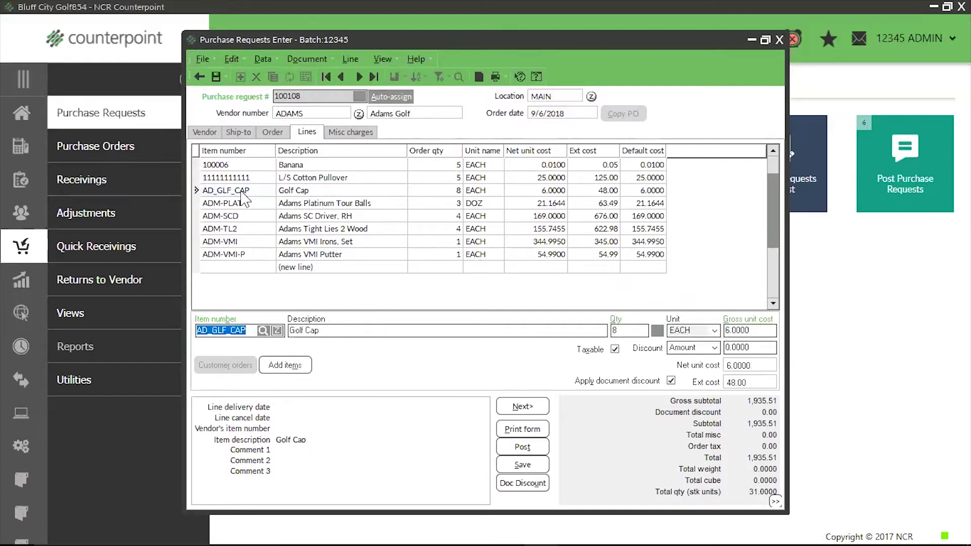
pyautogui.click(561, 18)
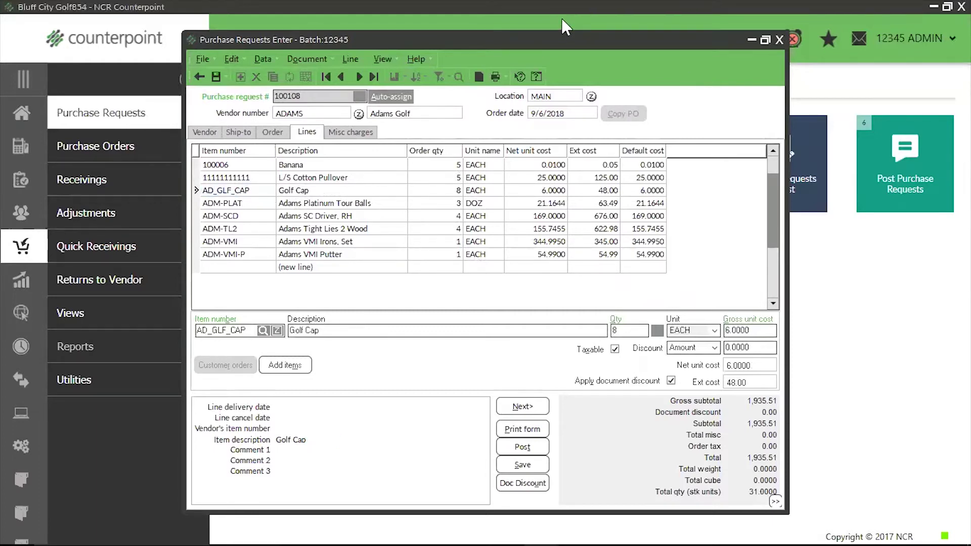
pyautogui.click(350, 58)
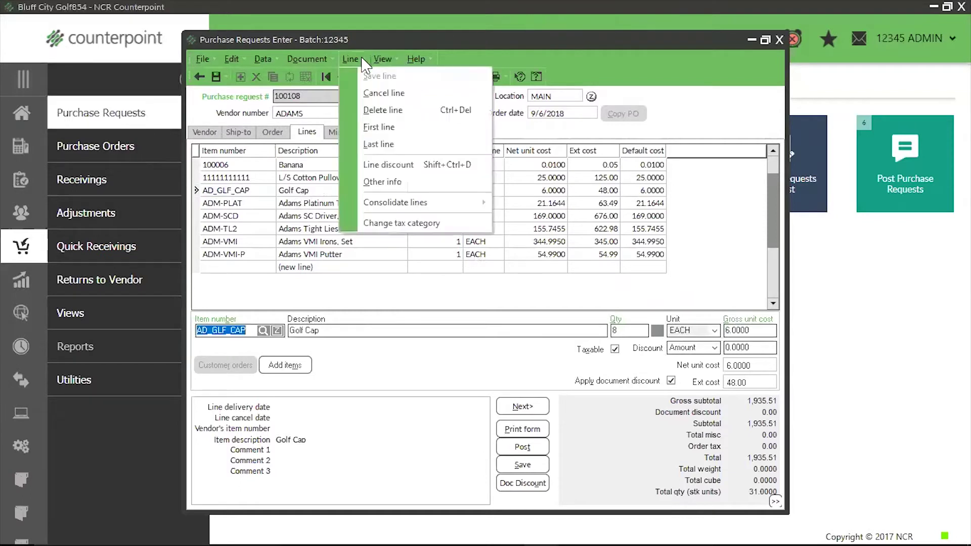
pyautogui.click(383, 109)
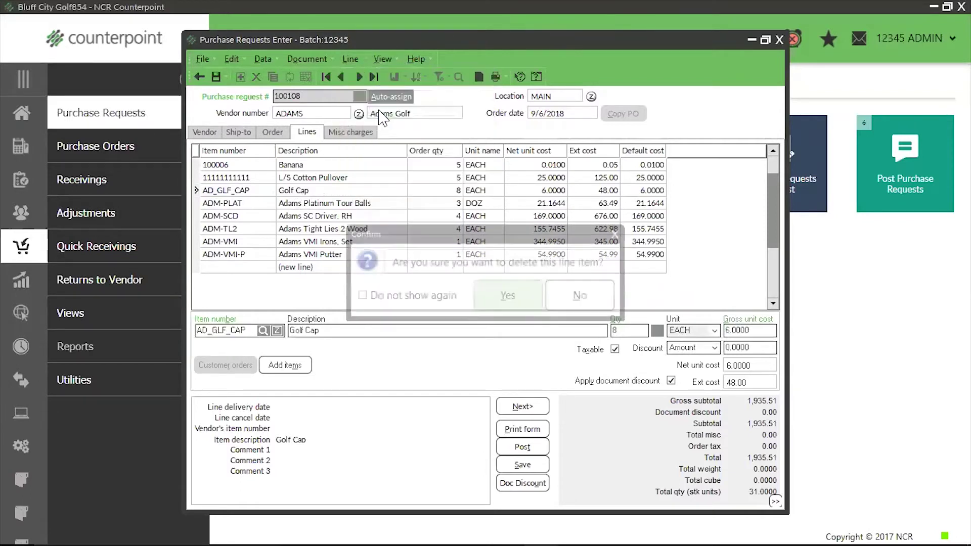
pyautogui.click(510, 297)
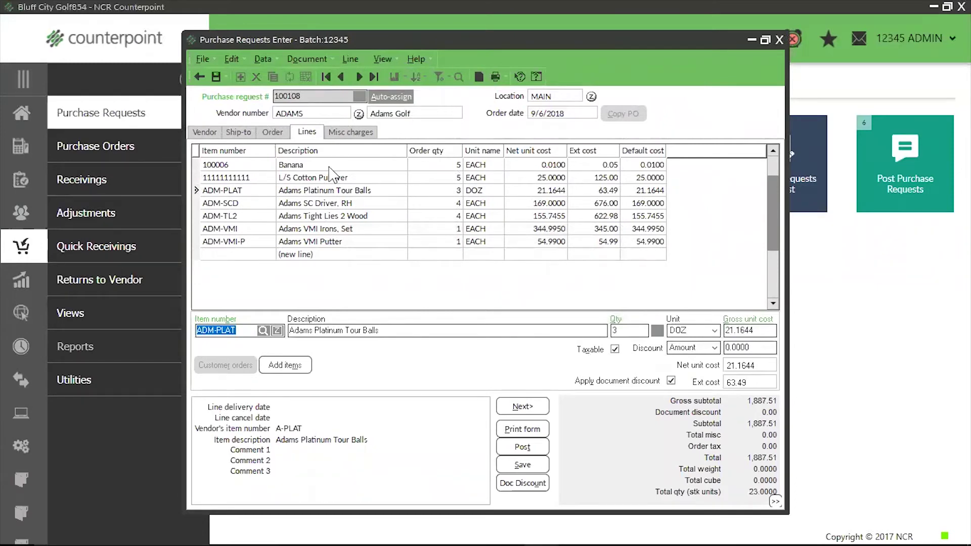
# Post the ADAMS purchase request, declining to view the Purchase Order Forms.
pyautogui.click(530, 447)
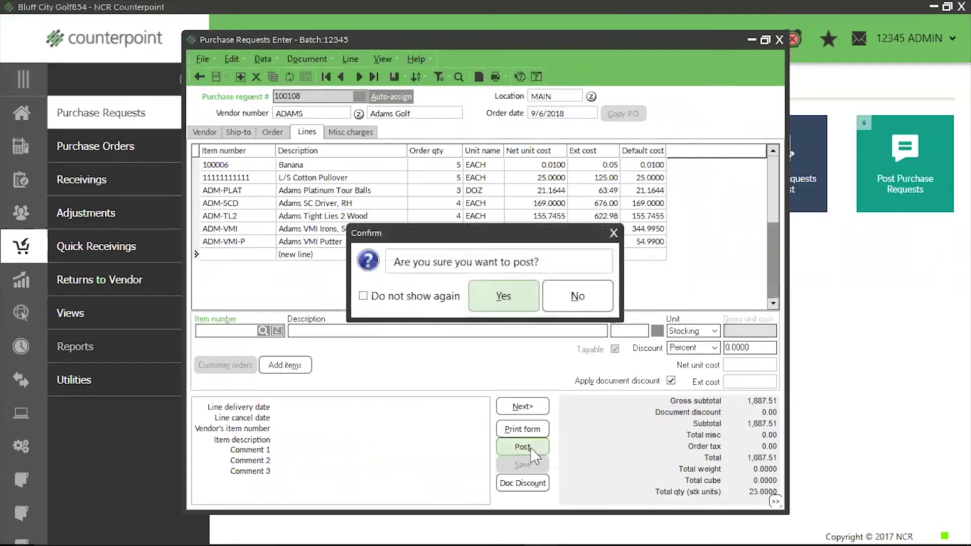
pyautogui.click(511, 296)
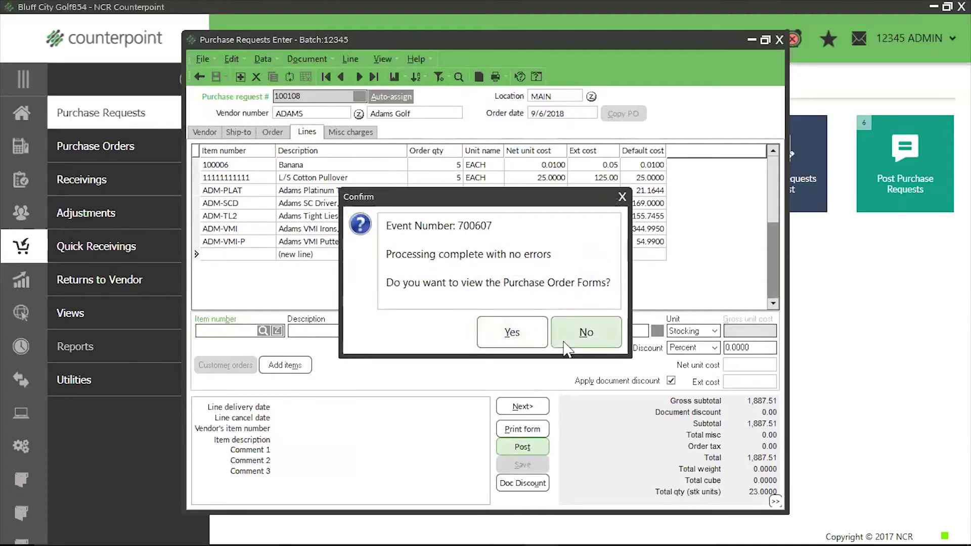
pyautogui.click(586, 333)
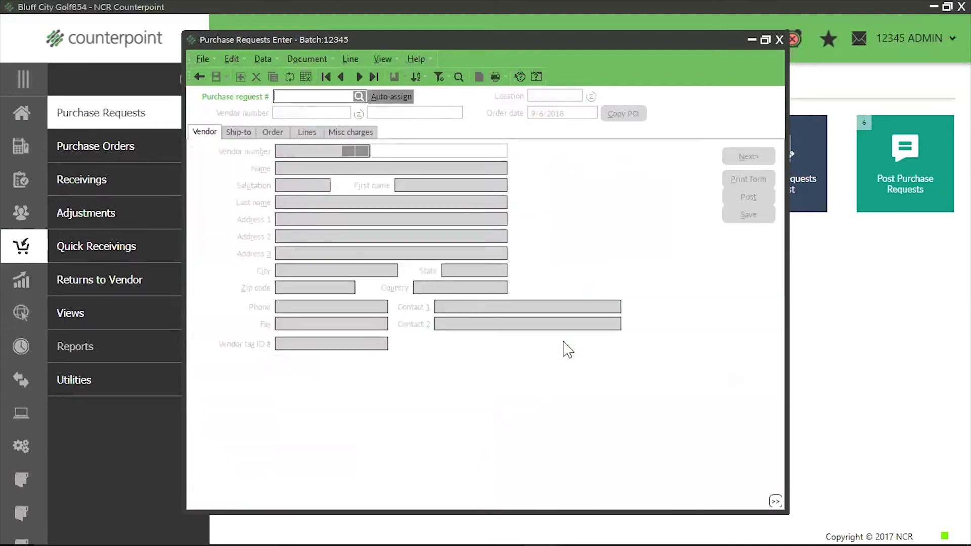